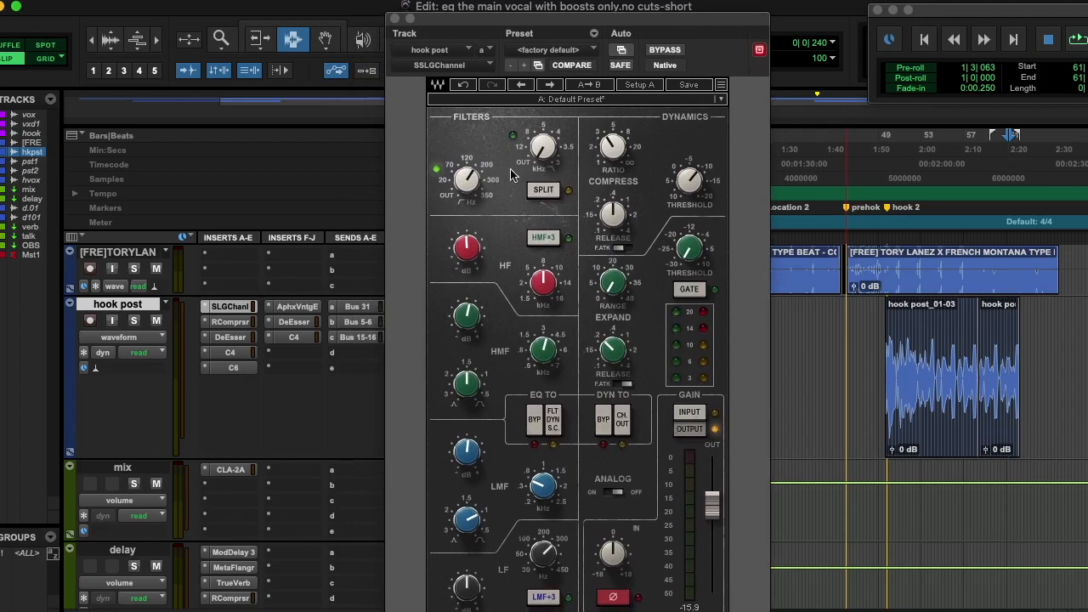
Step: Raise the SSL channel's low-cut filter to about 180 Hz and move the plugin window aside
left_click_drag(469, 180, 469, 190)
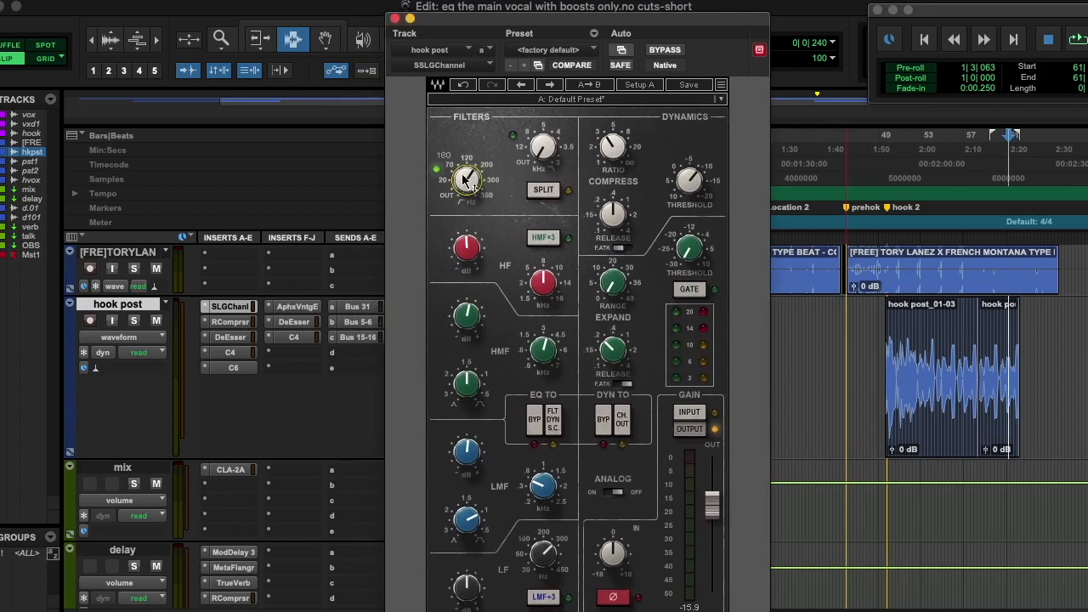
left_click_drag(444, 23, 393, 19)
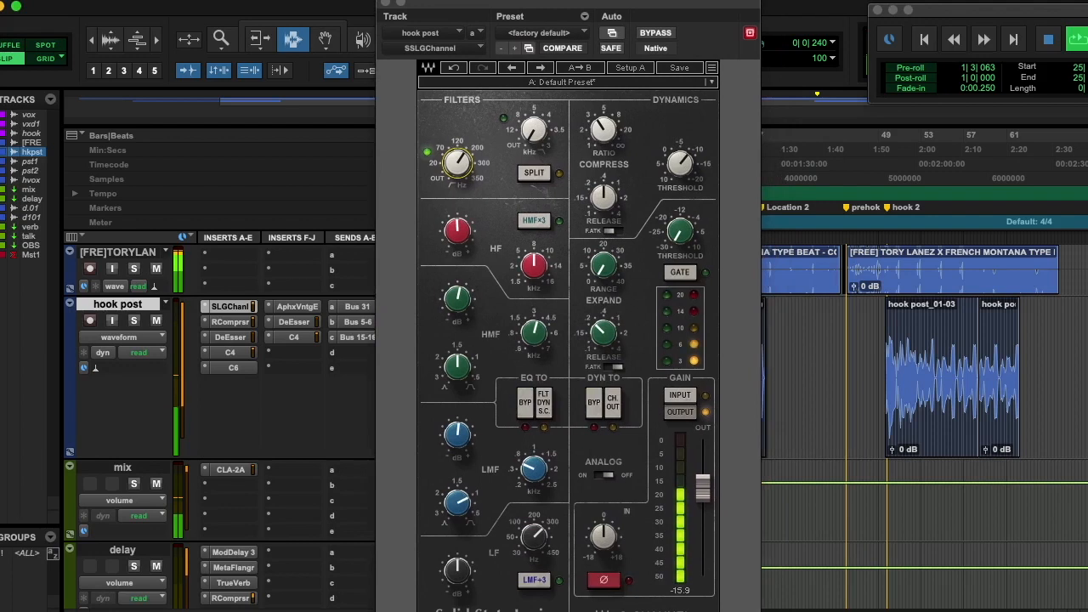
Step: Stop playback and adjust the LMF frequency, LMF gain and HMF frequency knobs on the SSL strip
key("space")
left_click(544, 469)
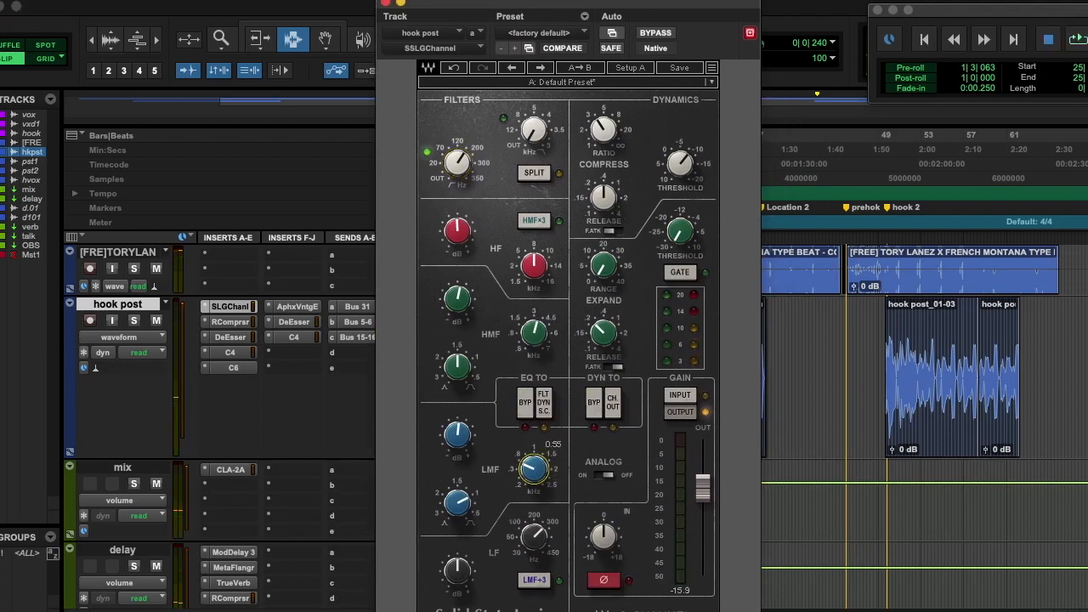
left_click(458, 436)
left_click(534, 333)
left_click(298, 306)
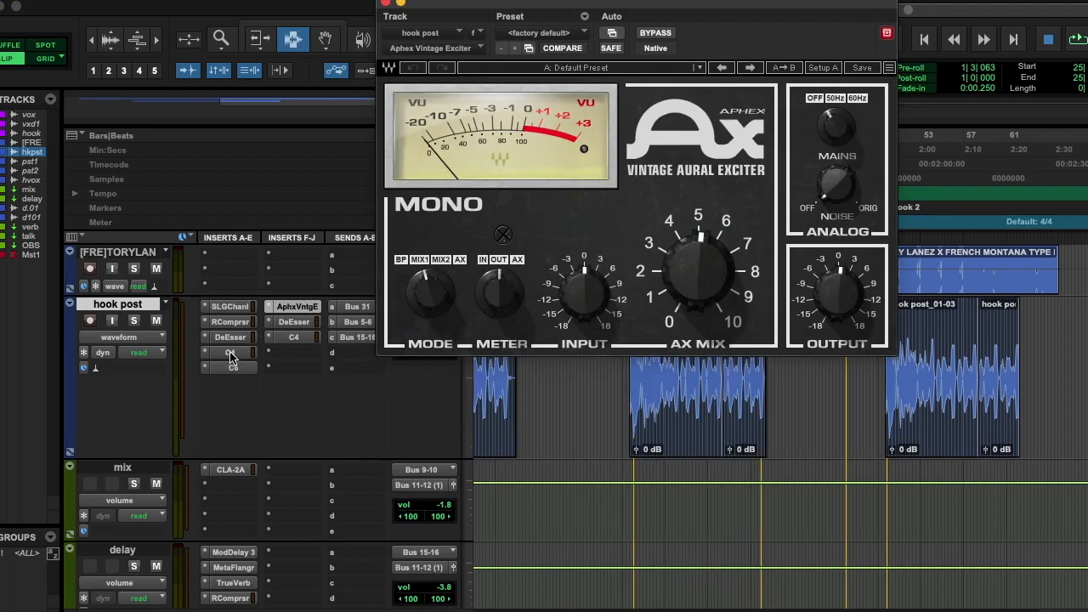
Step: Check the C4's high and third band gain boosts, view the C6, then return to the SSL strip
left_click(230, 352)
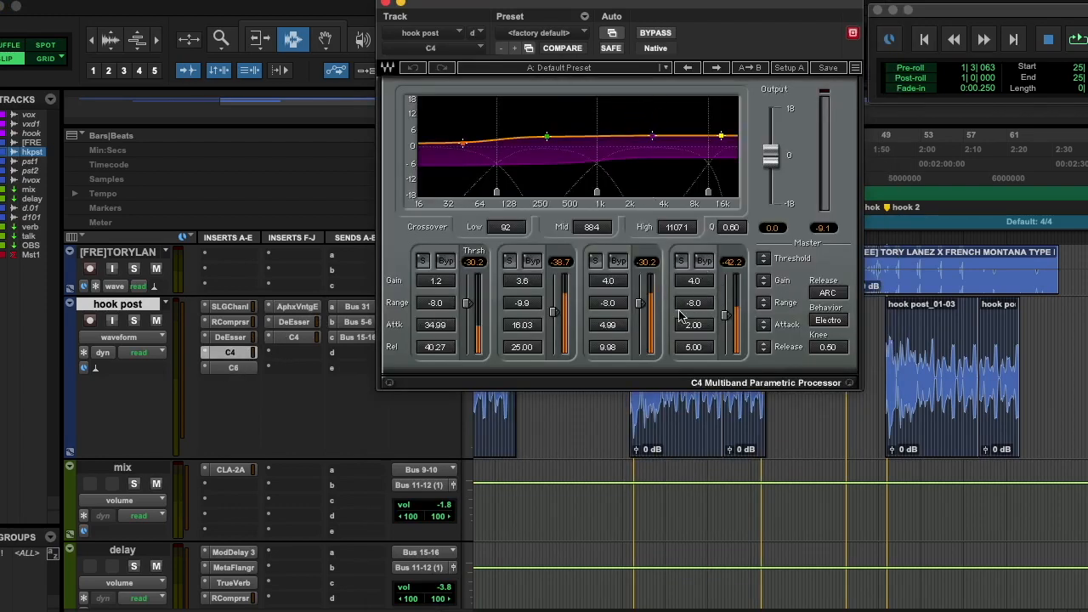
left_click(693, 281)
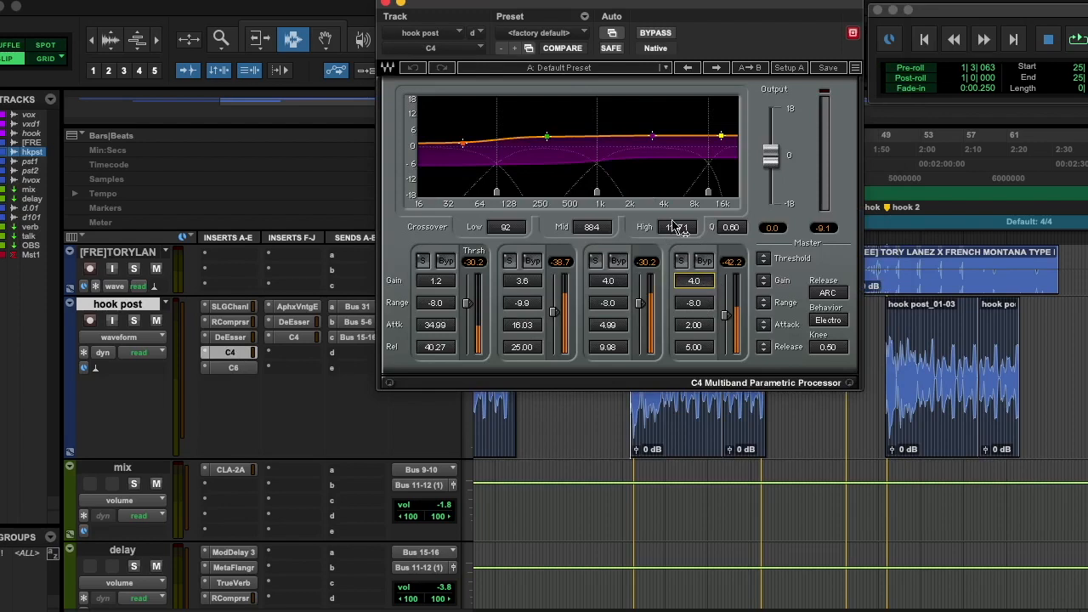
left_click(608, 280)
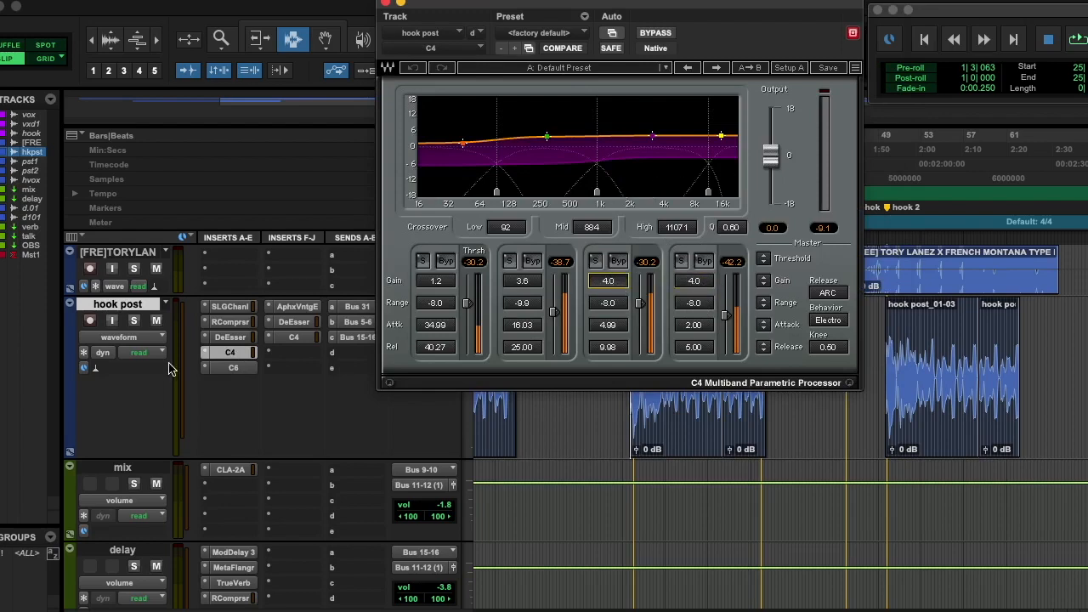
left_click(236, 368)
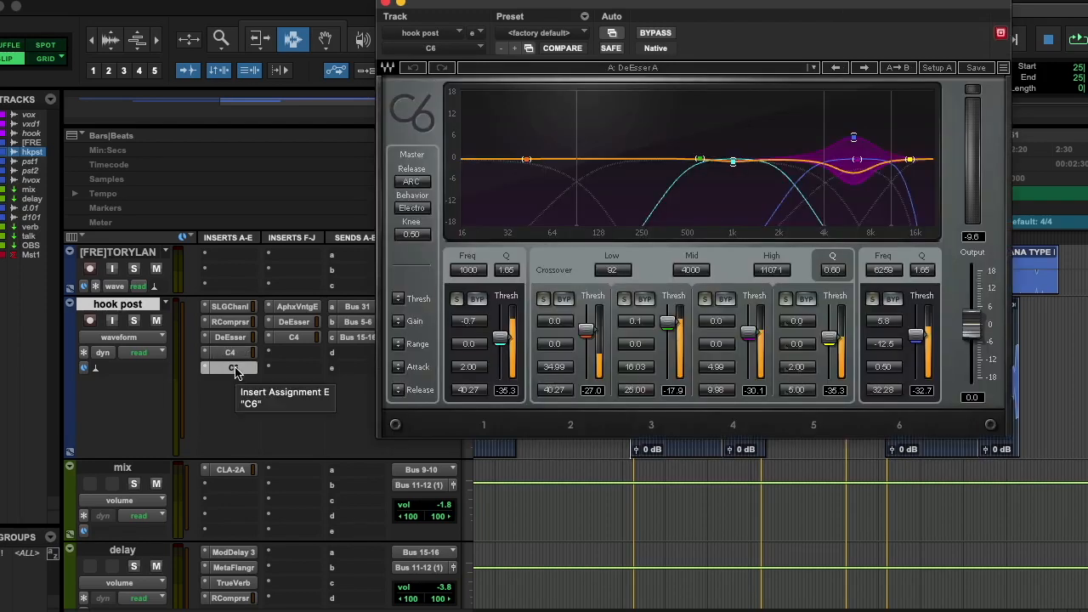
left_click(229, 307)
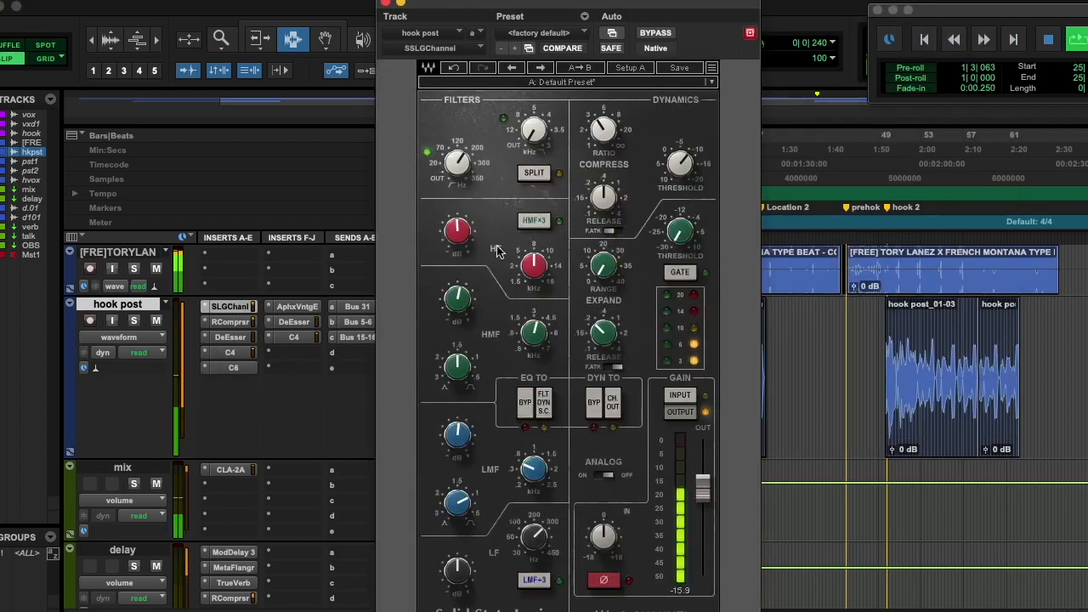
Step: With playback running, set the HF frequency and boost the HF gain to about 4.4 dB
left_click_drag(534, 266, 534, 262)
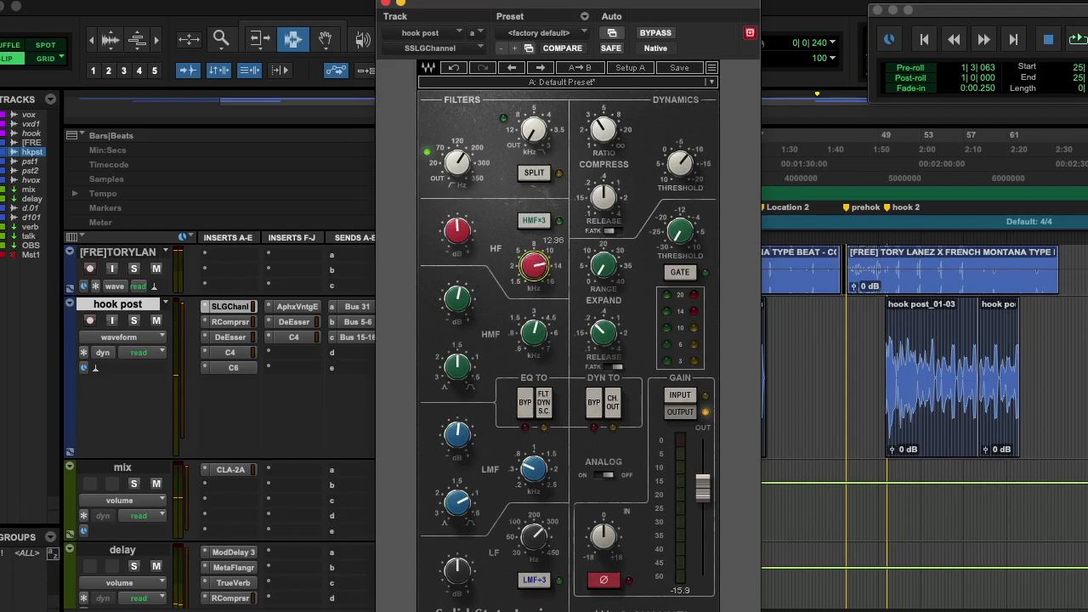
key("space")
left_click_drag(460, 231, 459, 233)
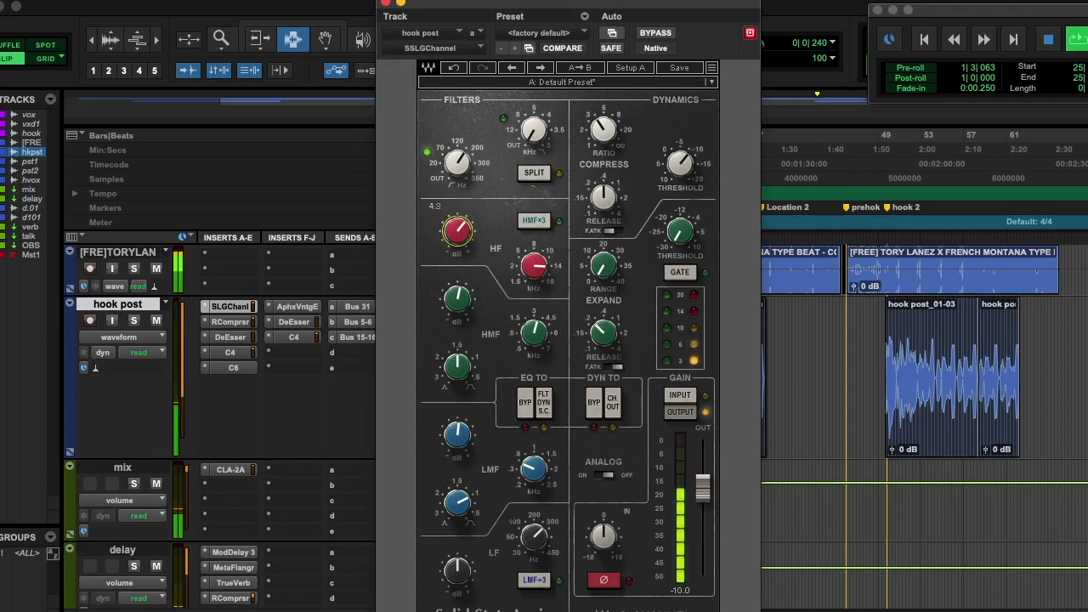
left_click_drag(459, 232, 459, 234)
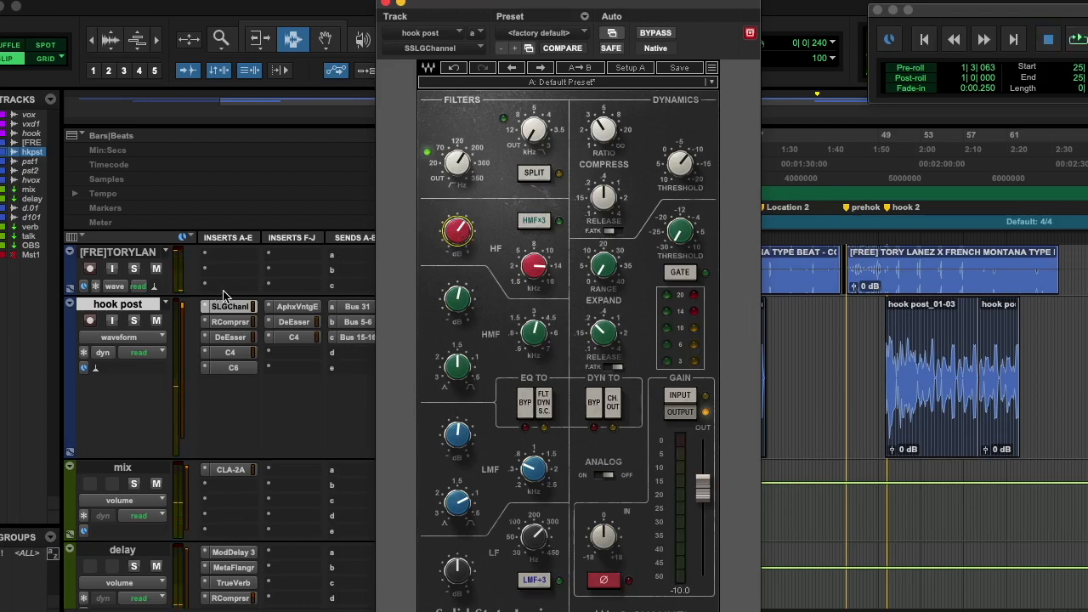
left_click(242, 312, "alt")
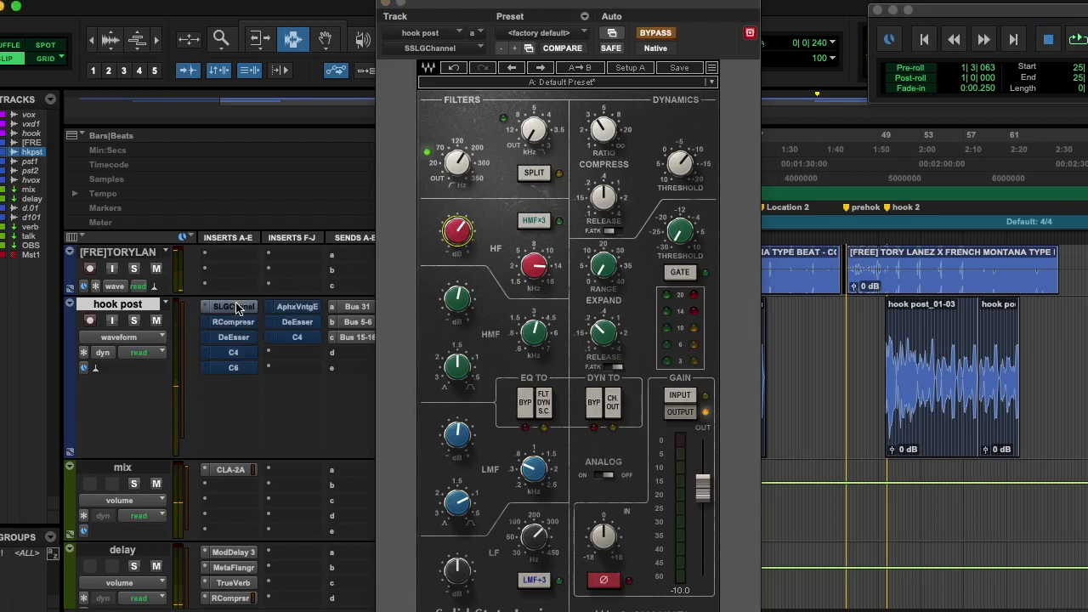
key("space")
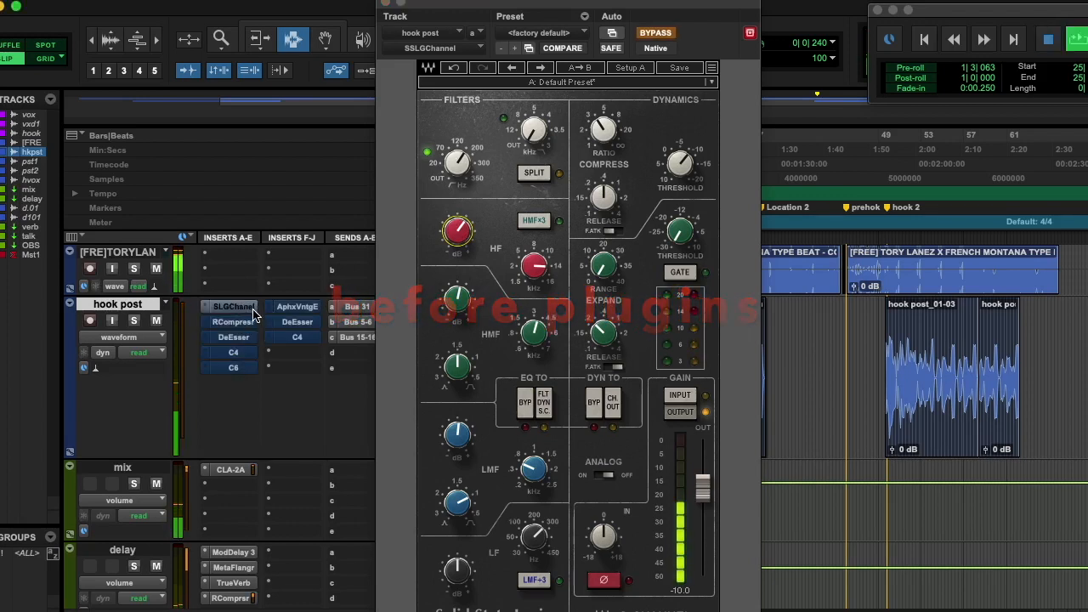
left_click(236, 311, "alt")
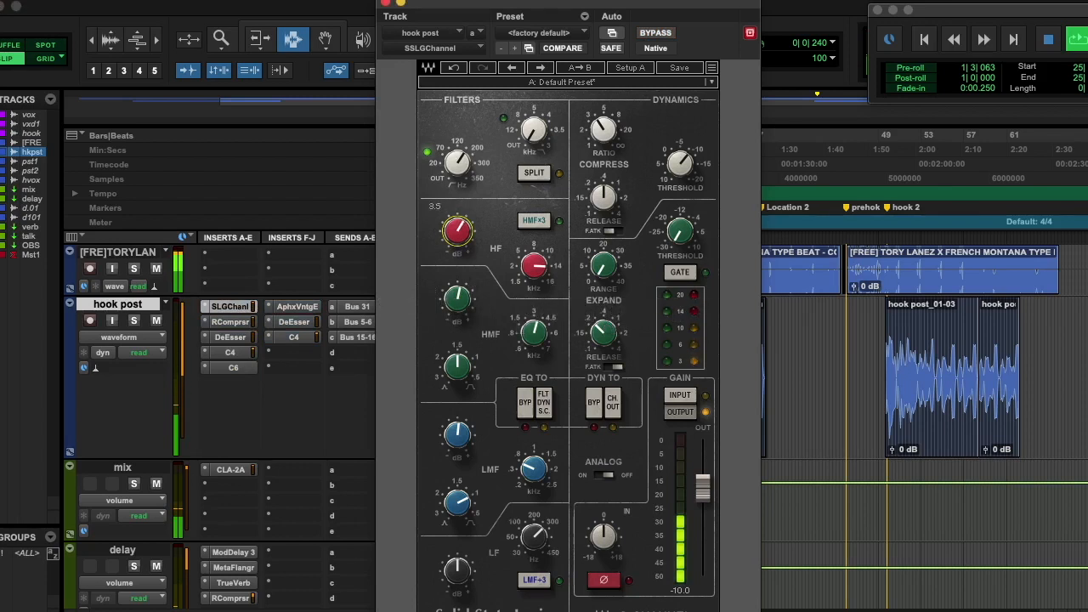
key("space")
mouse_move(430, 9)
left_mouse_down()
mouse_move(611, 15)
mouse_move(623, 39)
left_mouse_up()
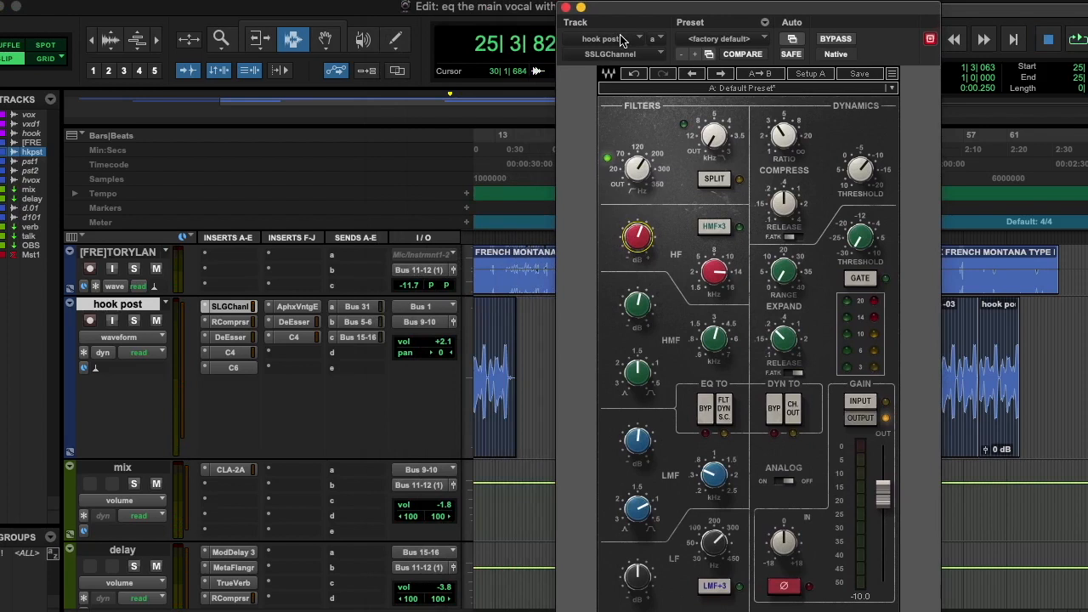
mouse_move(623, 17)
left_mouse_down()
mouse_move(429, 12)
mouse_move(431, 26)
mouse_move(448, 6)
left_mouse_up()
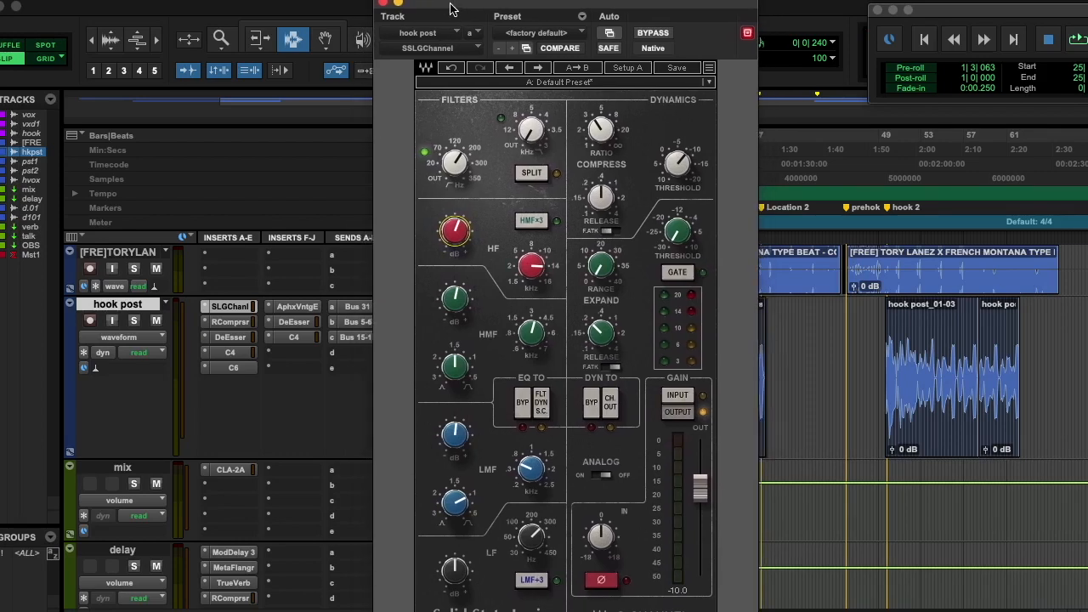
left_click_drag(448, 7, 455, 9)
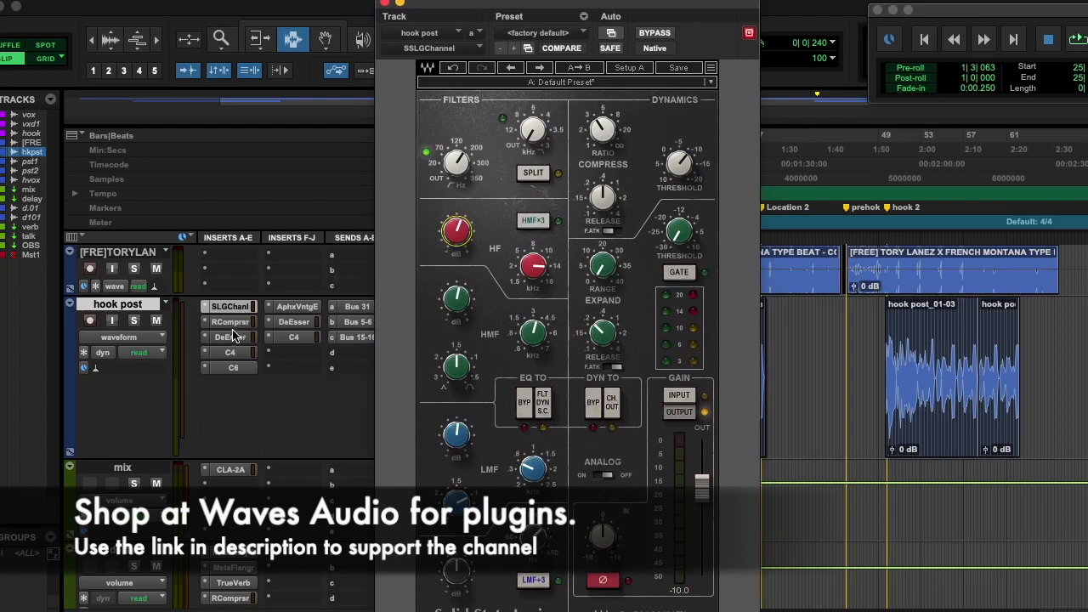
Step: Step through the hook vocal's de-esser, C4, C6 and exciter inserts, returning to the SSL strip
left_click(230, 322)
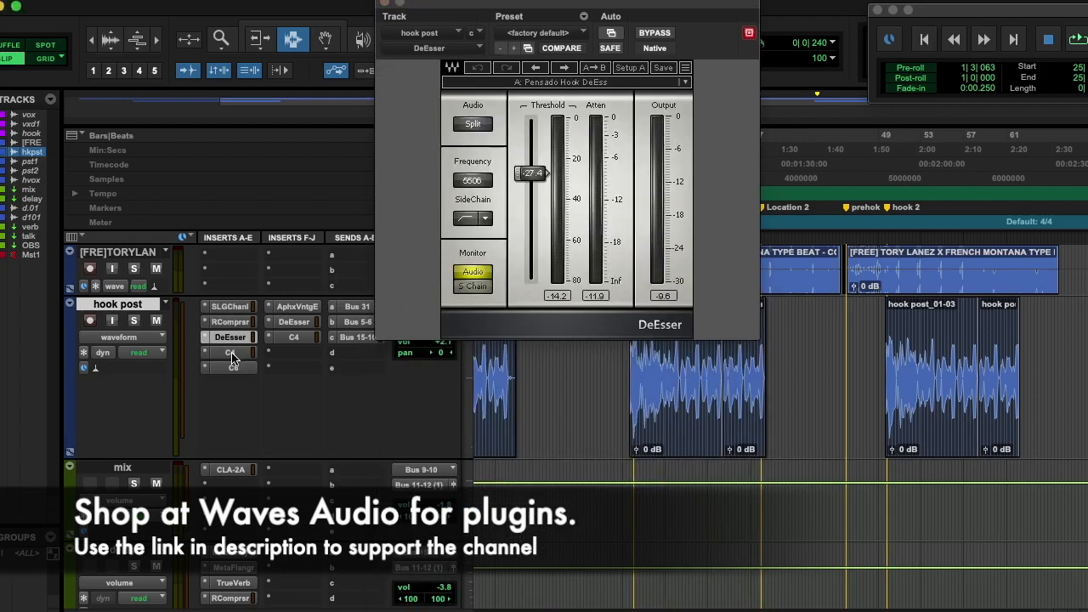
left_click(230, 352)
left_click(297, 306)
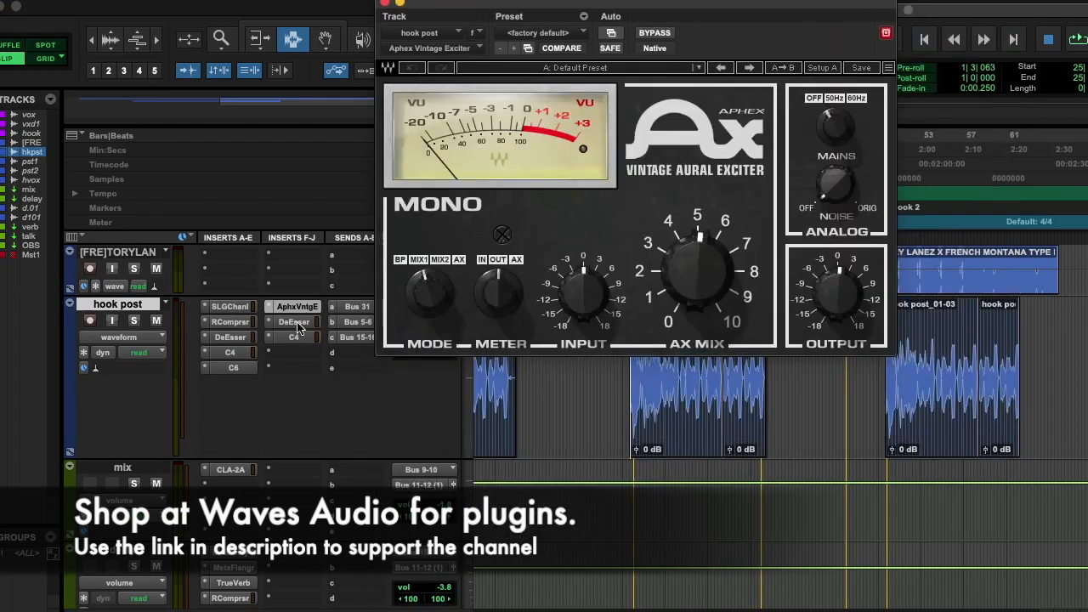
left_click(294, 321)
left_click(294, 338)
left_click(230, 306)
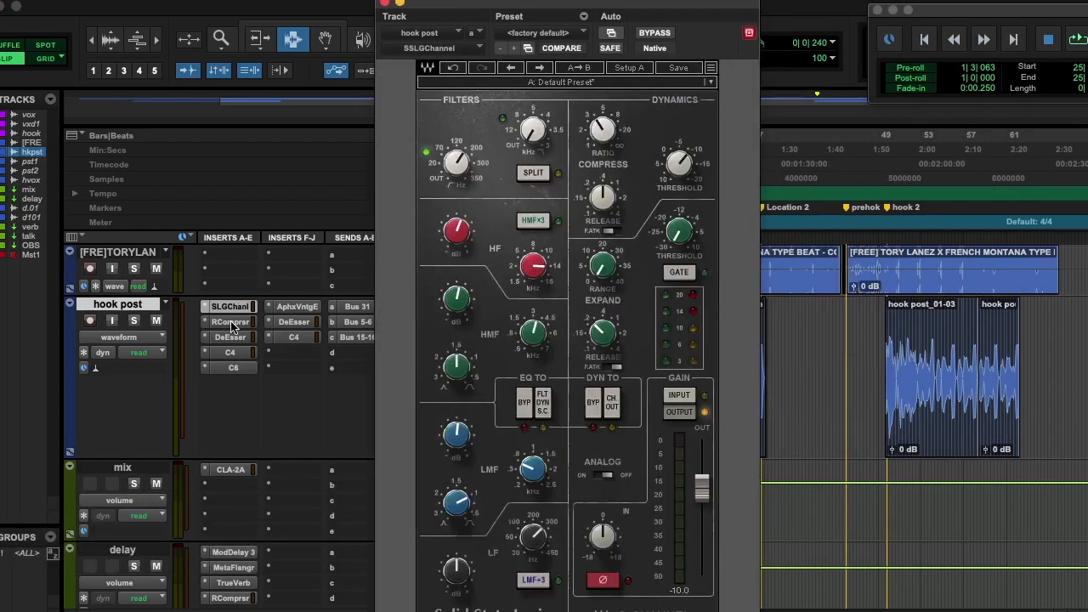
Step: Continue through the compressor and both de-essers, landing on the second C4 multiband
left_click(229, 322)
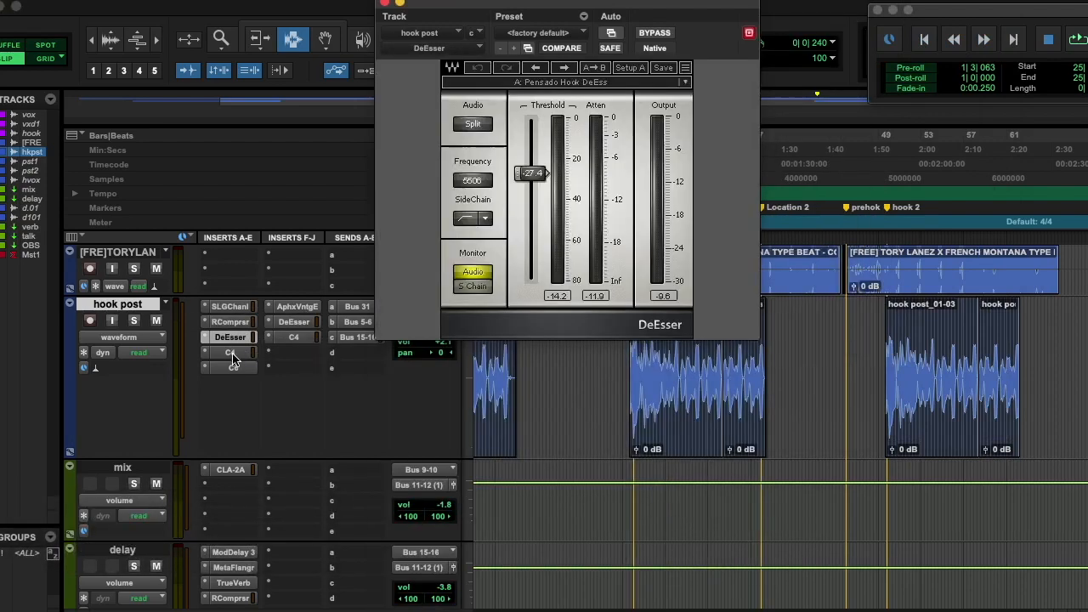
left_click(230, 352)
left_click(298, 306)
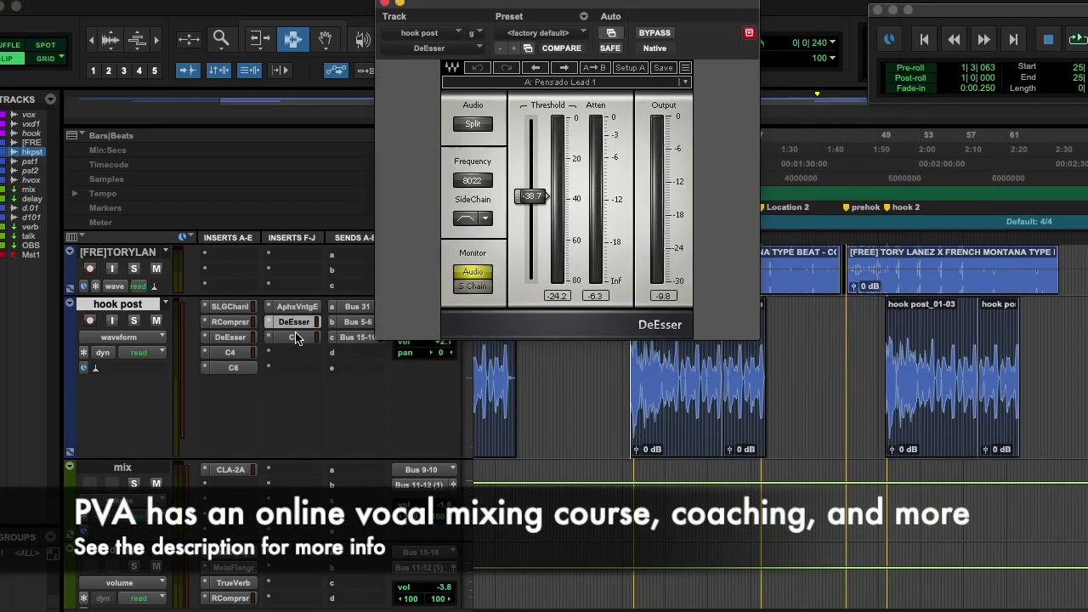
left_click(294, 338)
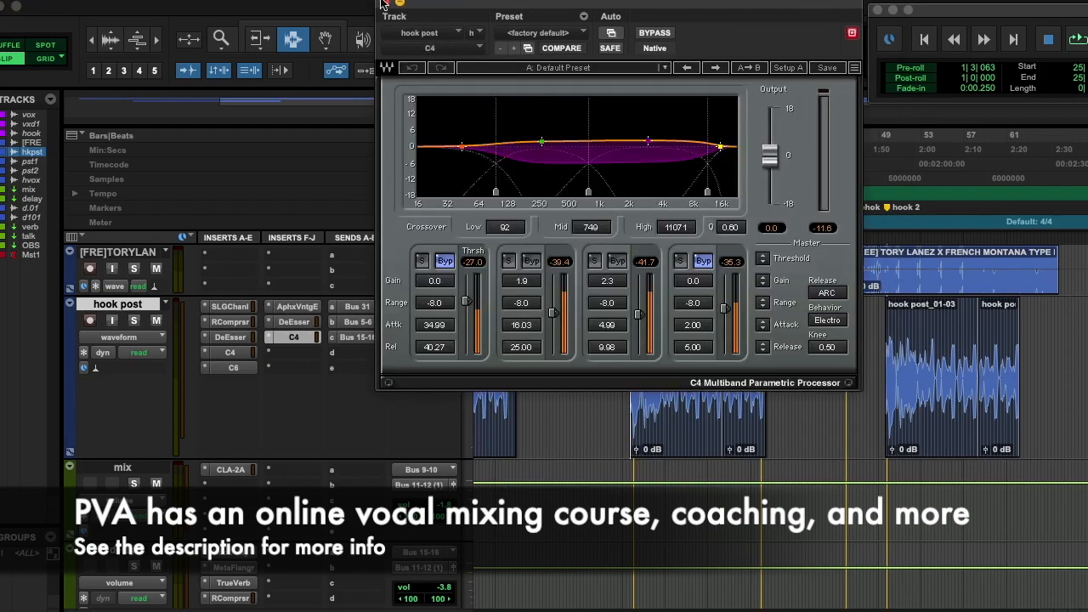